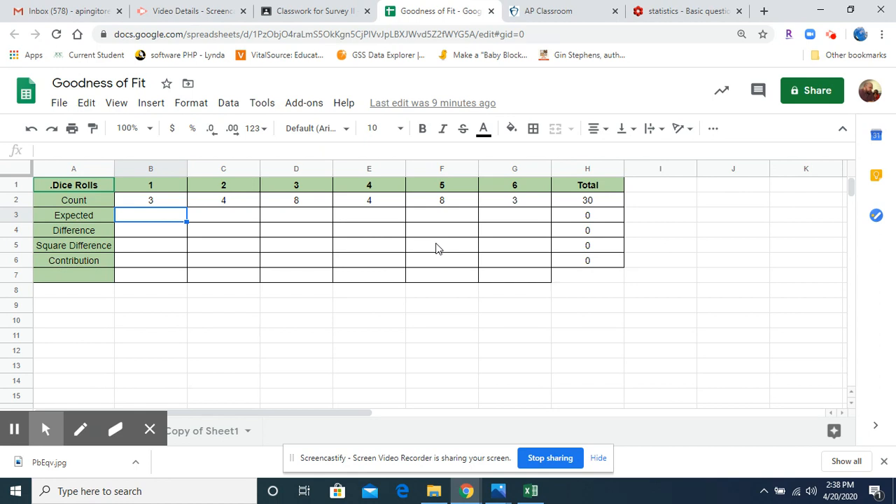
Step: Enter an expected count of 5 in B3 and fill it across the Expected row to G3
{"action": "type", "text": "5"}
{"action": "key", "text": "Return"}
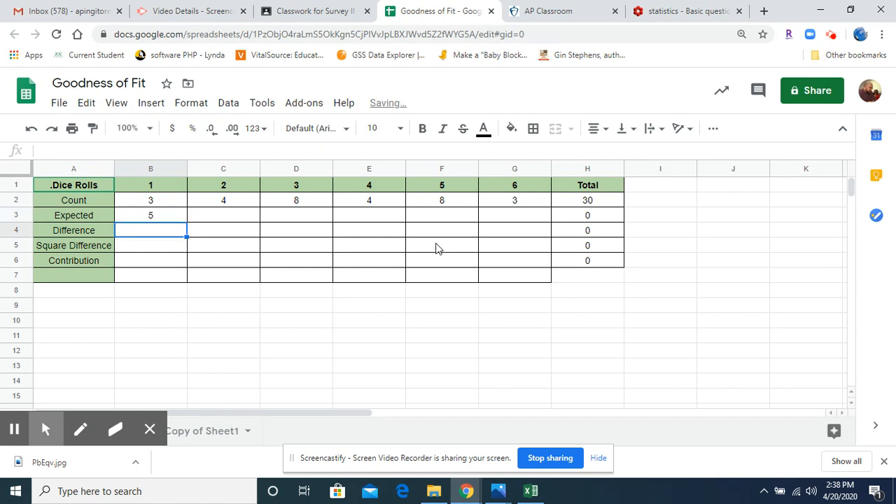
{"action": "left_click", "coordinate": [65, 218]}
{"action": "left_click", "coordinate": [151, 211]}
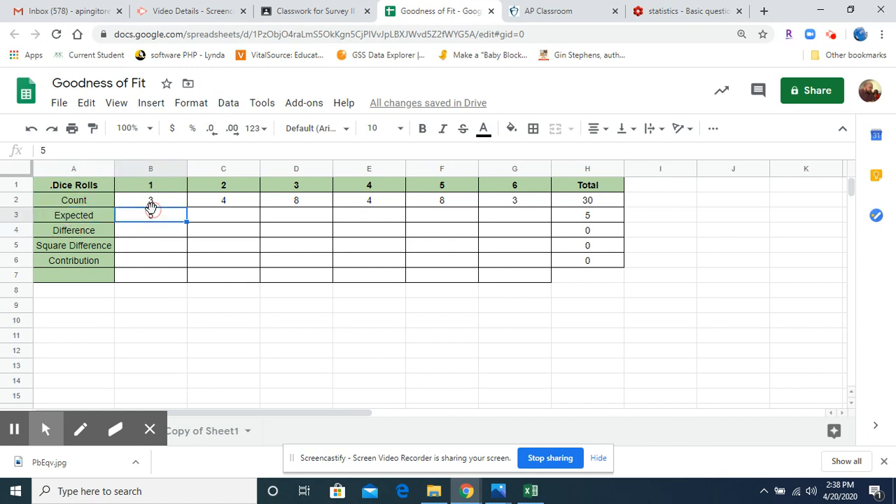
{"action": "left_click_drag", "start_coordinate": [186, 221], "coordinate": [520, 222]}
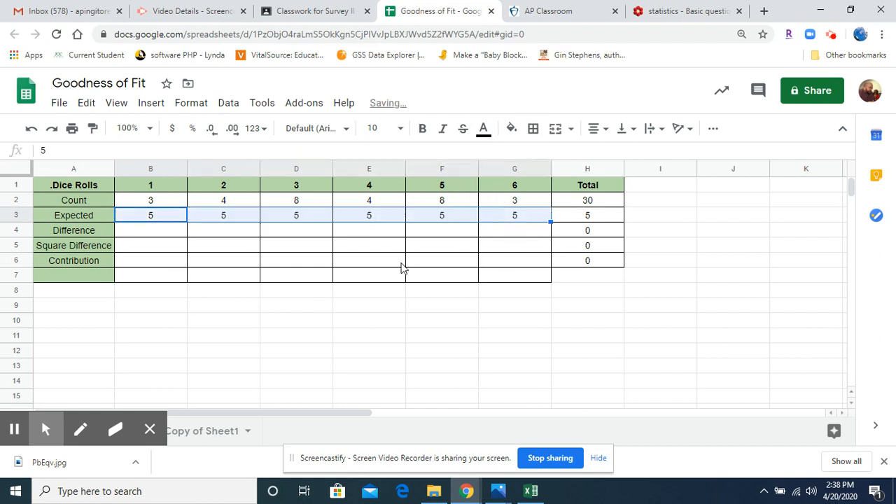
Step: Calculate the Difference row with =B2-B3 in B4 and fill the formula across to G4
{"action": "left_click", "coordinate": [164, 235]}
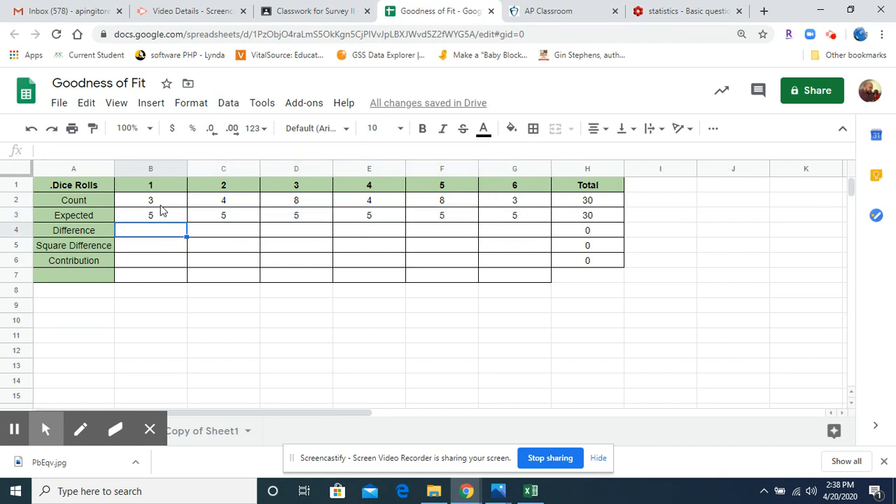
{"action": "left_click", "coordinate": [160, 203]}
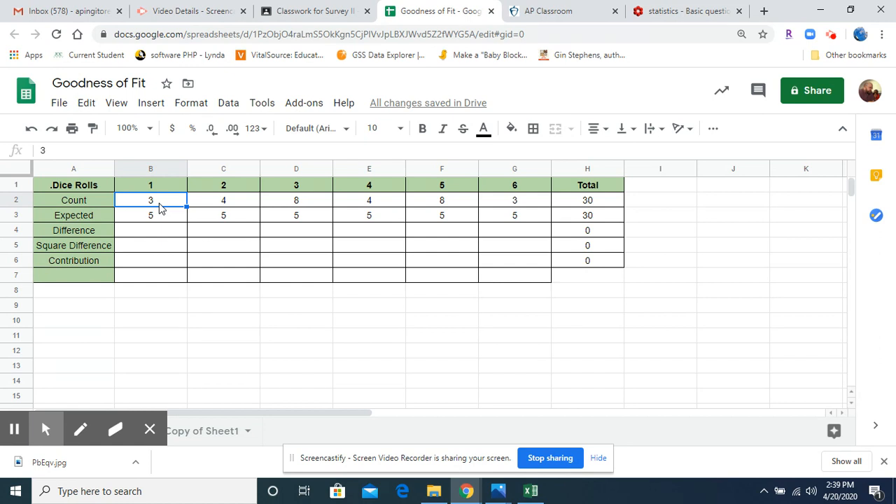
{"action": "left_click", "coordinate": [161, 217]}
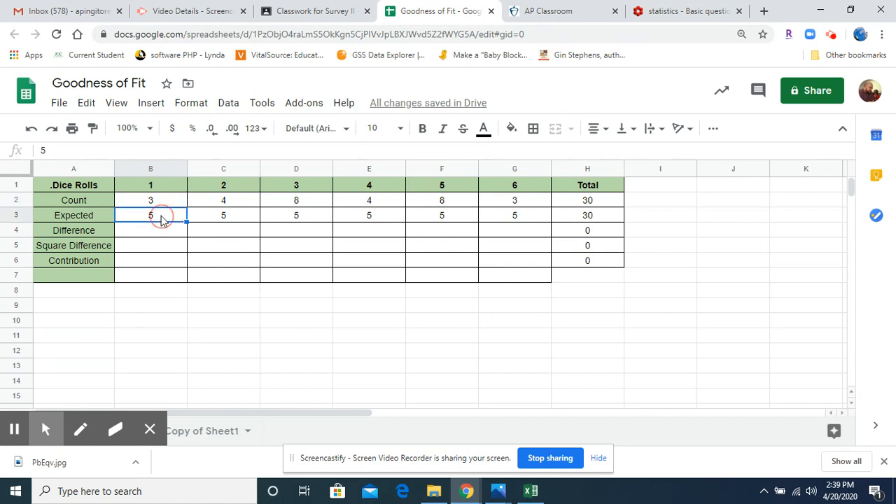
{"action": "left_click", "coordinate": [165, 238]}
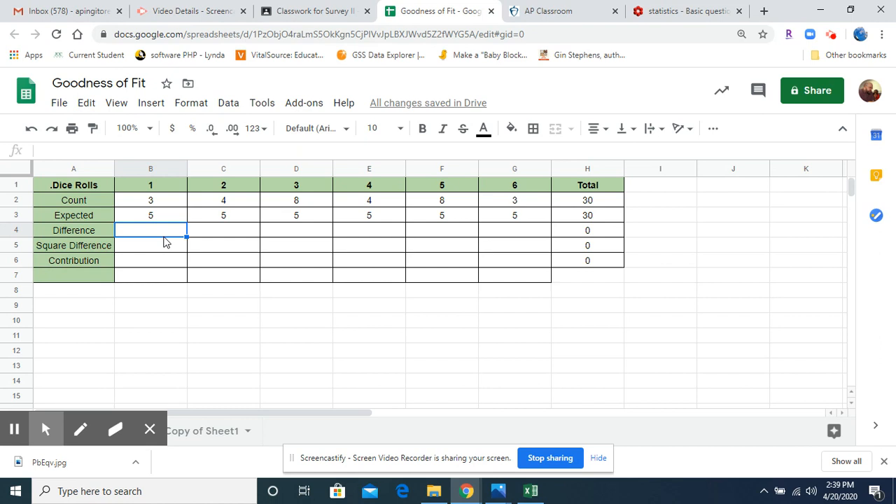
{"action": "type", "text": "="}
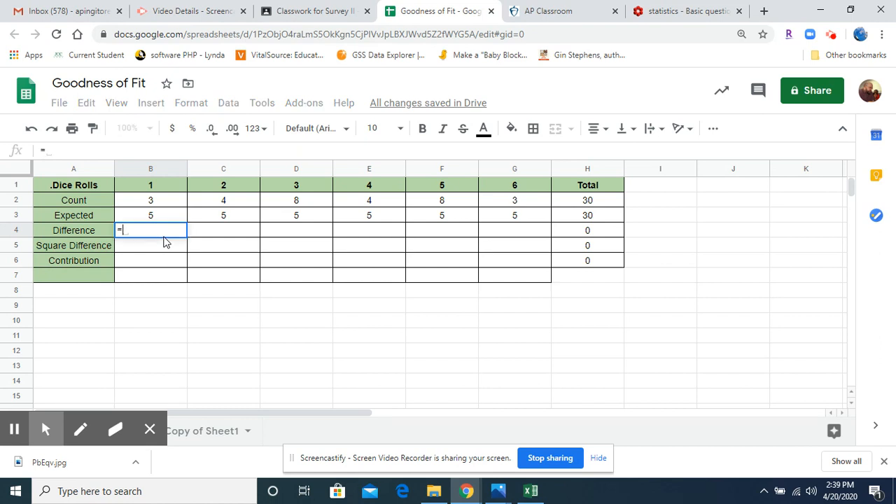
{"action": "key", "text": "Up"}
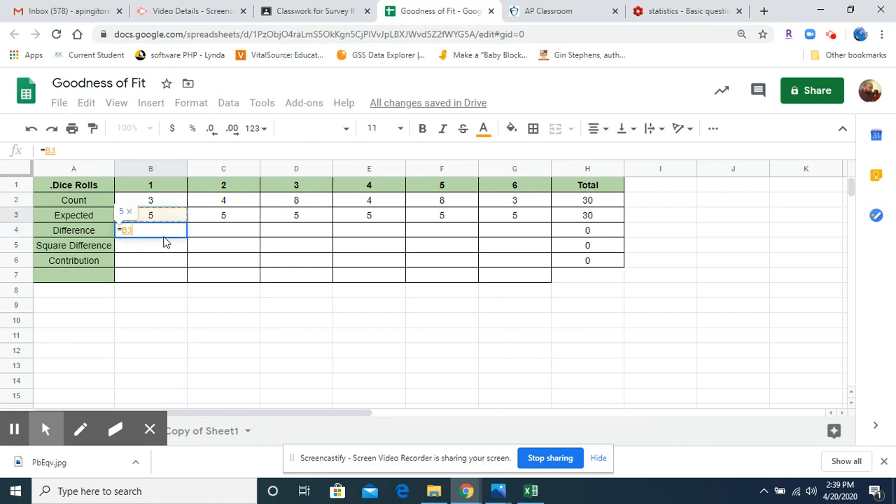
{"action": "key", "text": "Up"}
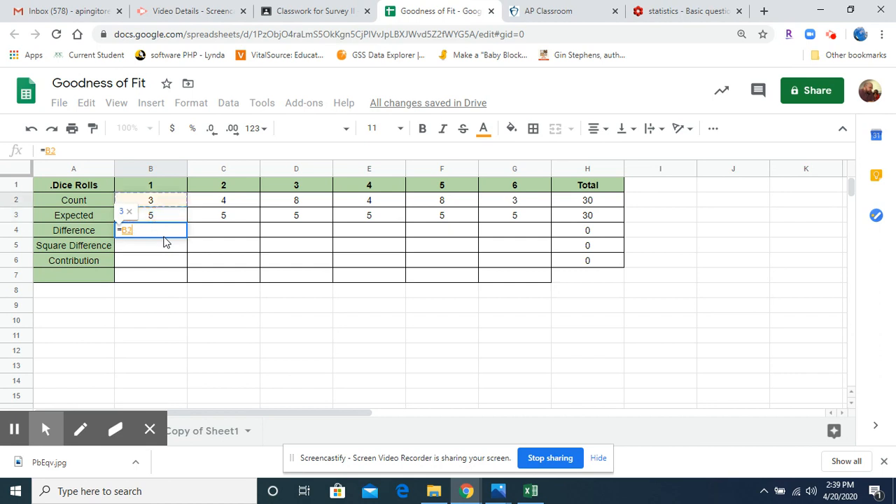
{"action": "type", "text": "-"}
{"action": "key", "text": "Up"}
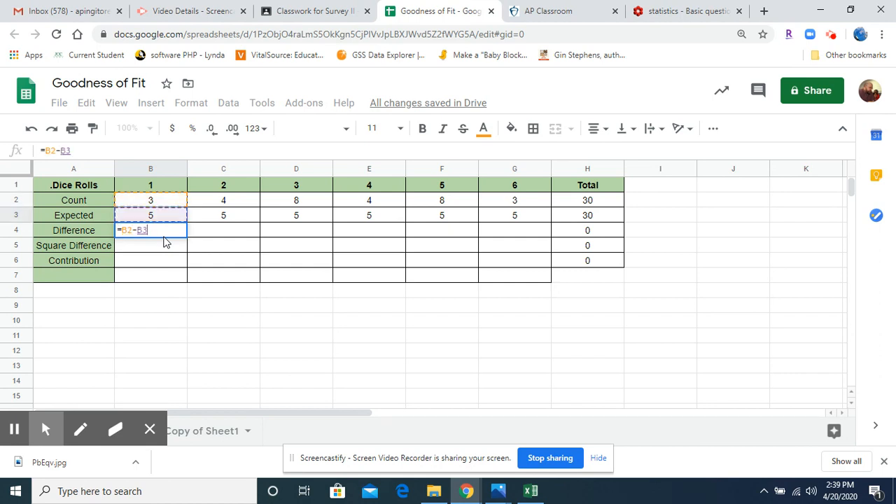
{"action": "key", "text": "Return"}
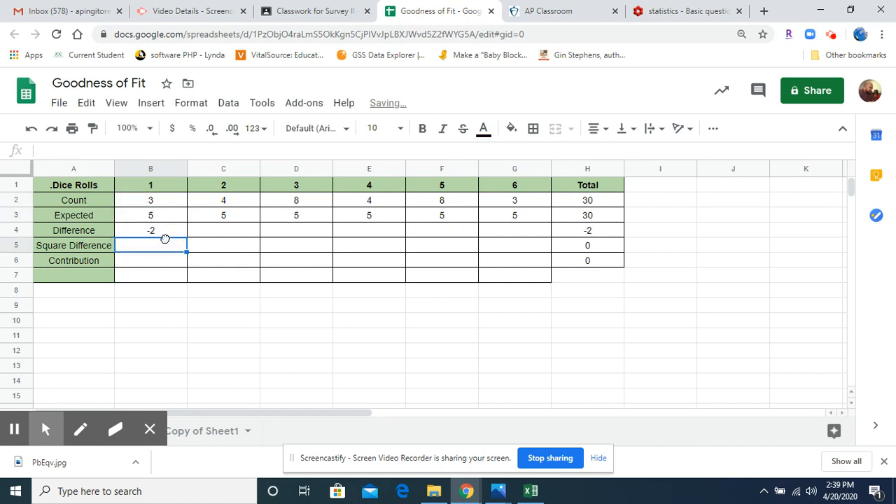
{"action": "left_click", "coordinate": [173, 235]}
{"action": "left_click_drag", "start_coordinate": [185, 236], "coordinate": [526, 240]}
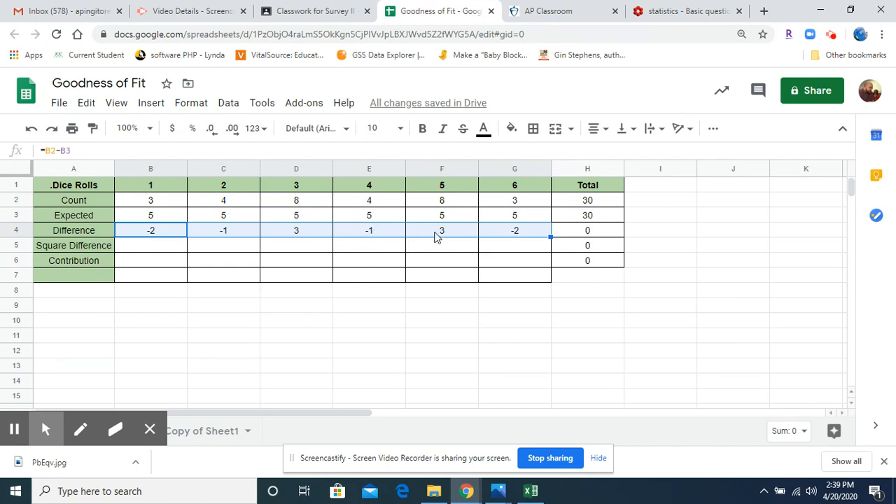
Step: Calculate the Square Difference row with =B4^2 in B5, fill it across to G5, and check the formulas and total
{"action": "left_click", "coordinate": [134, 250]}
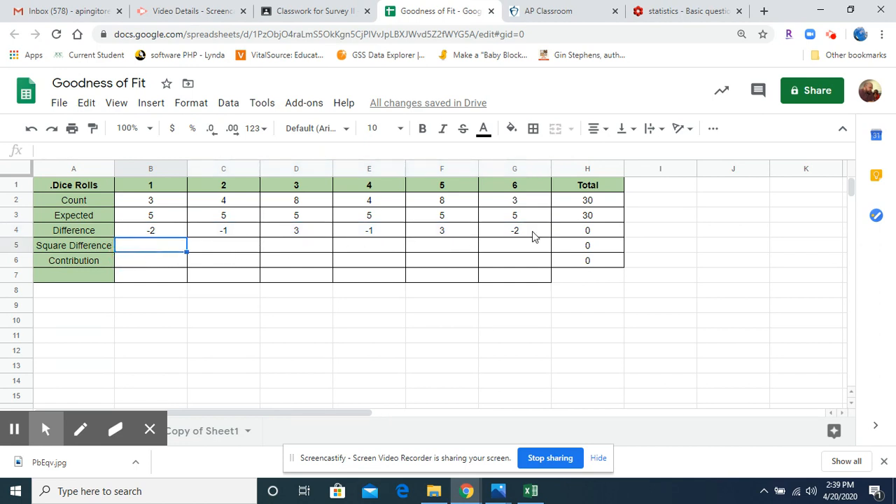
{"action": "left_click", "coordinate": [570, 232]}
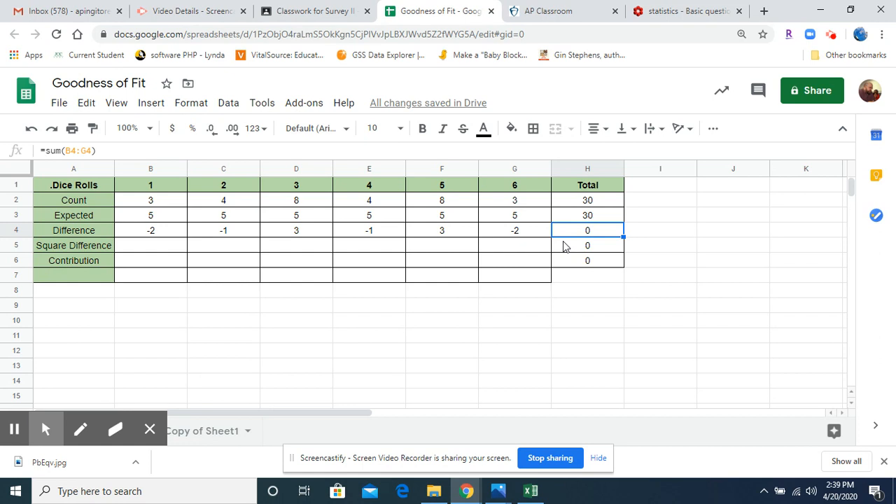
{"action": "left_click", "coordinate": [170, 251]}
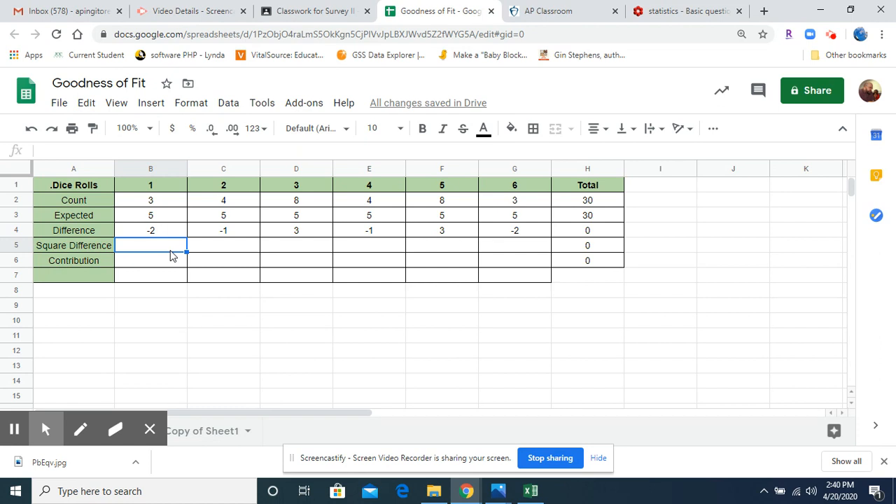
{"action": "type", "text": "=B4"}
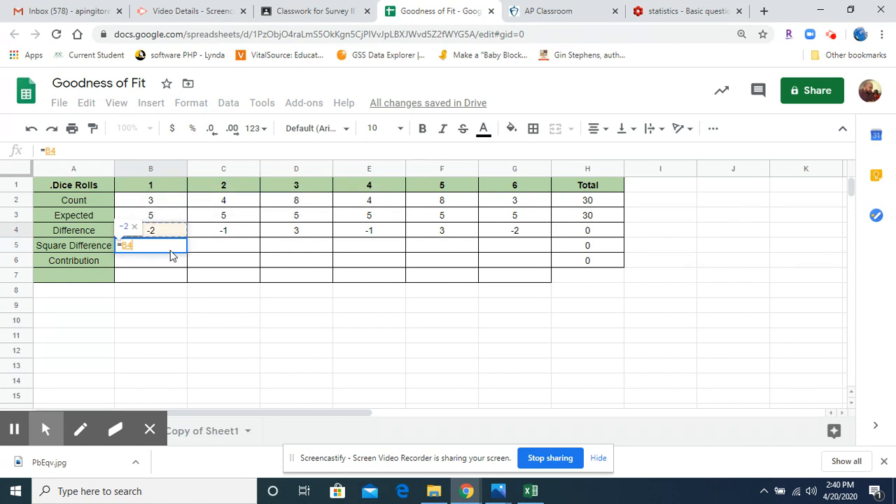
{"action": "type", "text": "^2"}
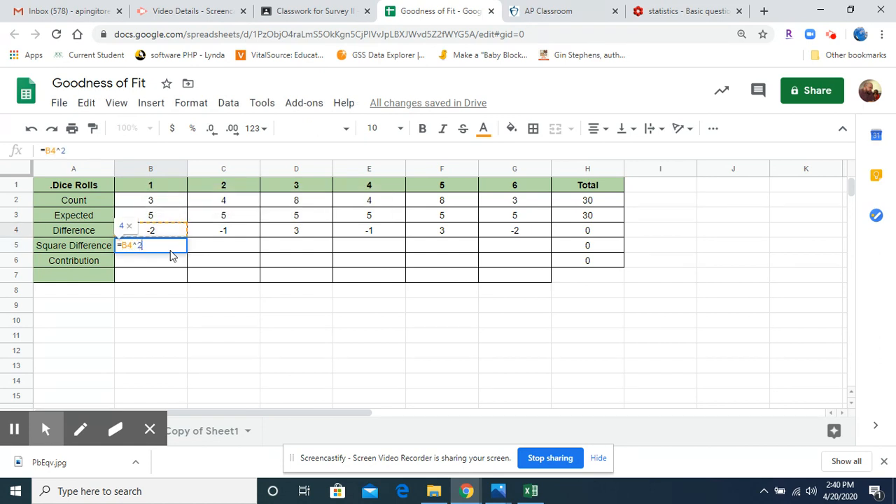
{"action": "key", "text": "Return"}
{"action": "left_click", "coordinate": [170, 245]}
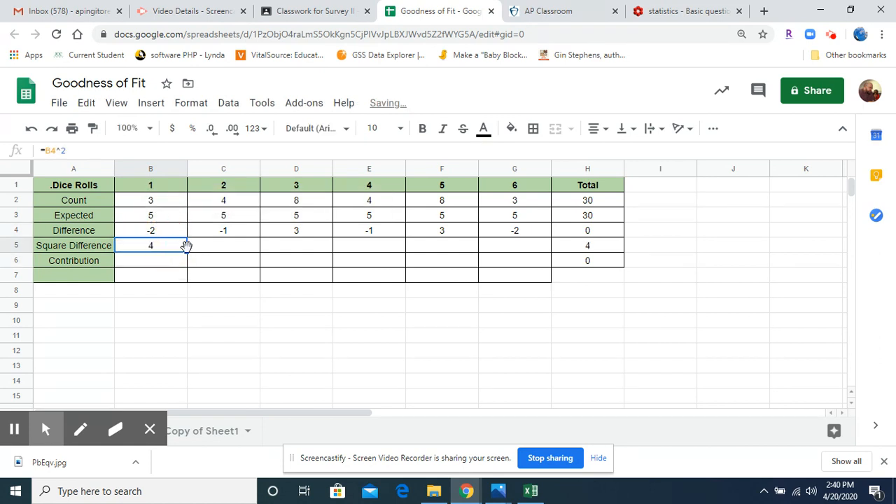
{"action": "left_click_drag", "start_coordinate": [184, 251], "coordinate": [544, 243]}
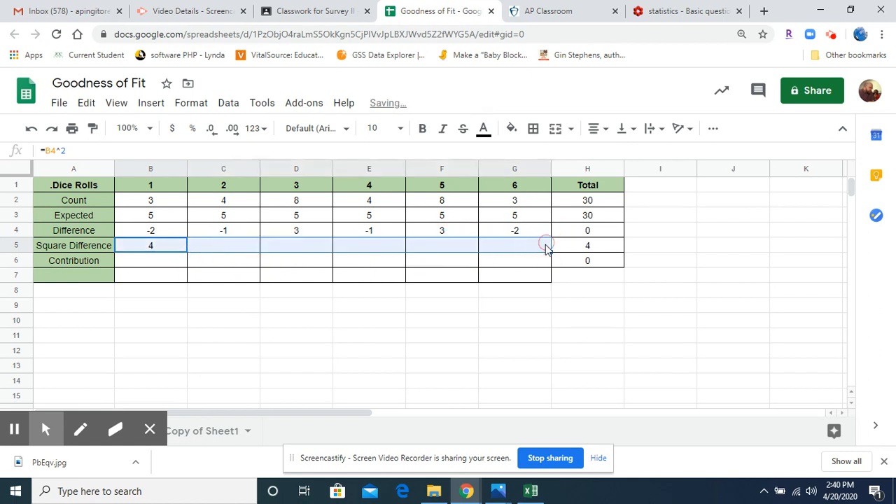
{"action": "left_click", "coordinate": [453, 249]}
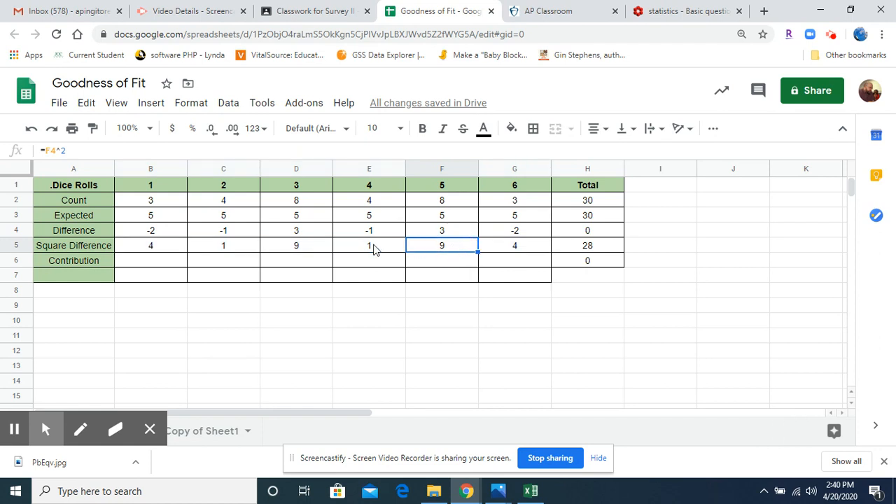
{"action": "left_click", "coordinate": [371, 234]}
{"action": "left_click", "coordinate": [372, 250]}
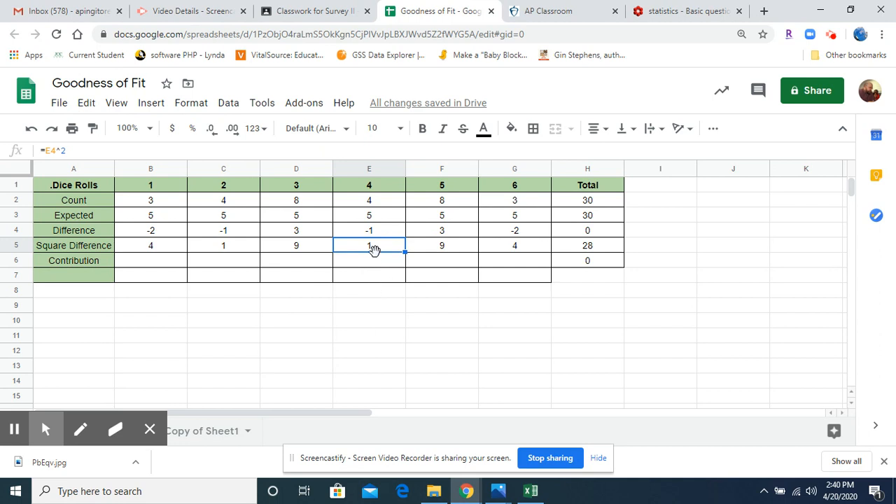
{"action": "left_click", "coordinate": [592, 248]}
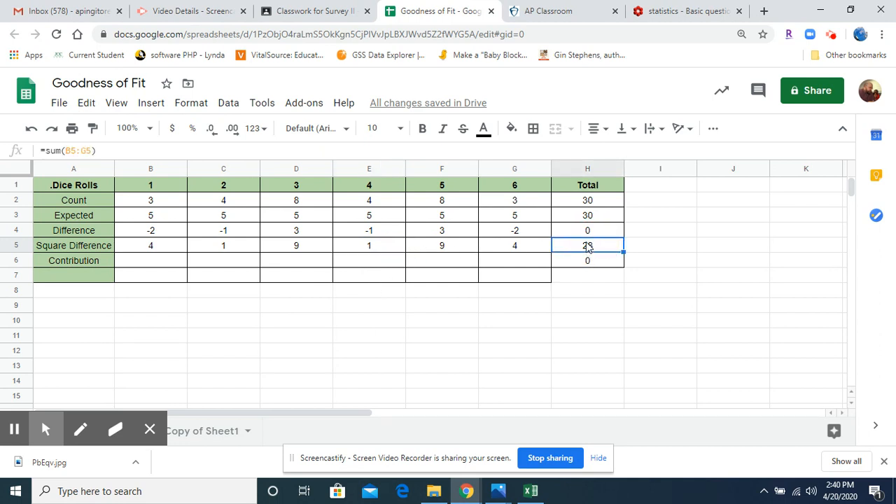
Step: Calculate the Contribution row with =B5/B3 in B6 and fill the formula across to G6
{"action": "left_click", "coordinate": [176, 266]}
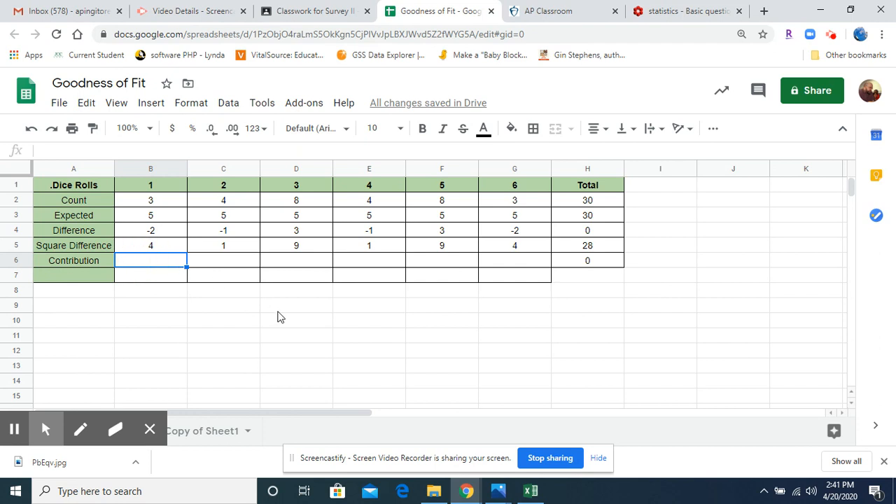
{"action": "left_click", "coordinate": [154, 218]}
{"action": "left_click", "coordinate": [151, 247]}
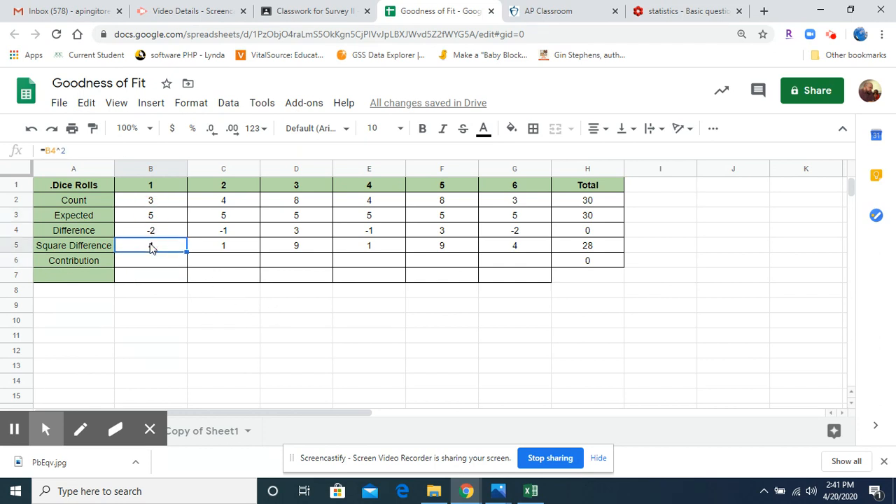
{"action": "left_click", "coordinate": [150, 215]}
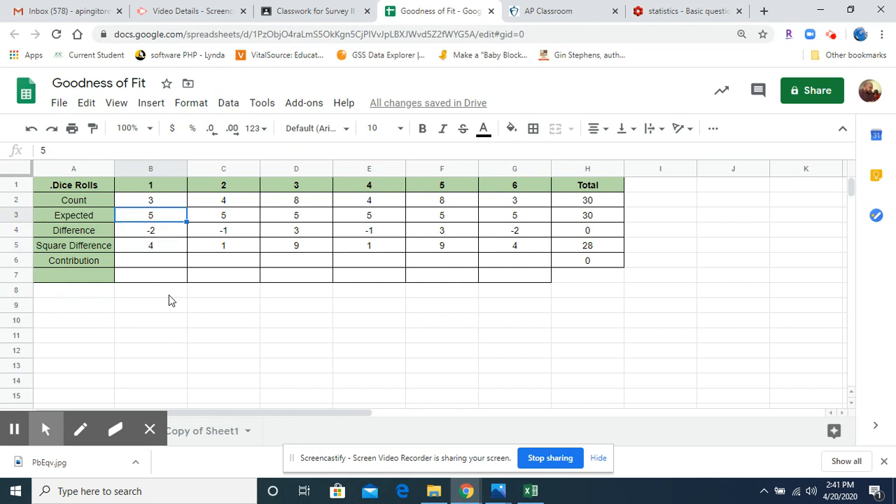
{"action": "left_click", "coordinate": [123, 261]}
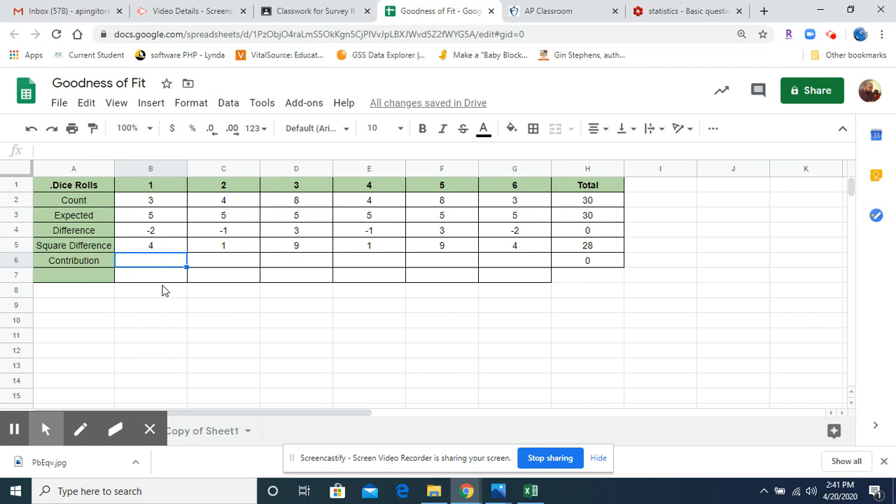
{"action": "type", "text": "="}
{"action": "left_click", "coordinate": [176, 248]}
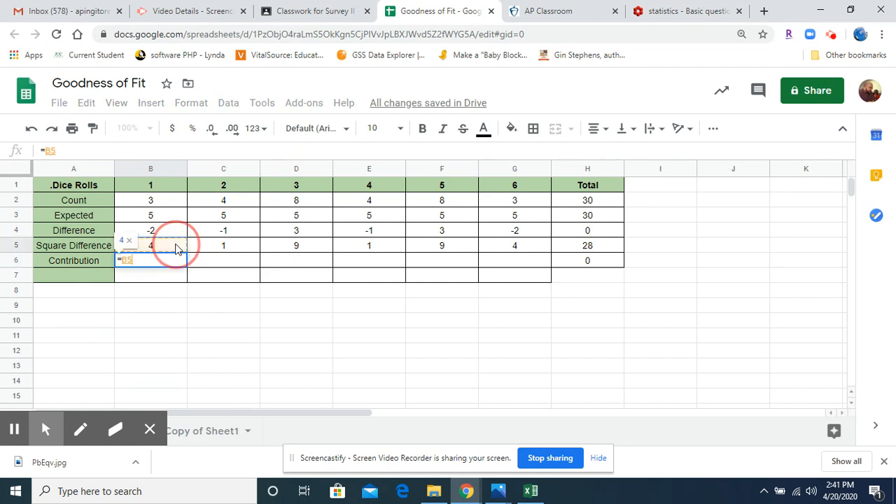
{"action": "type", "text": "/"}
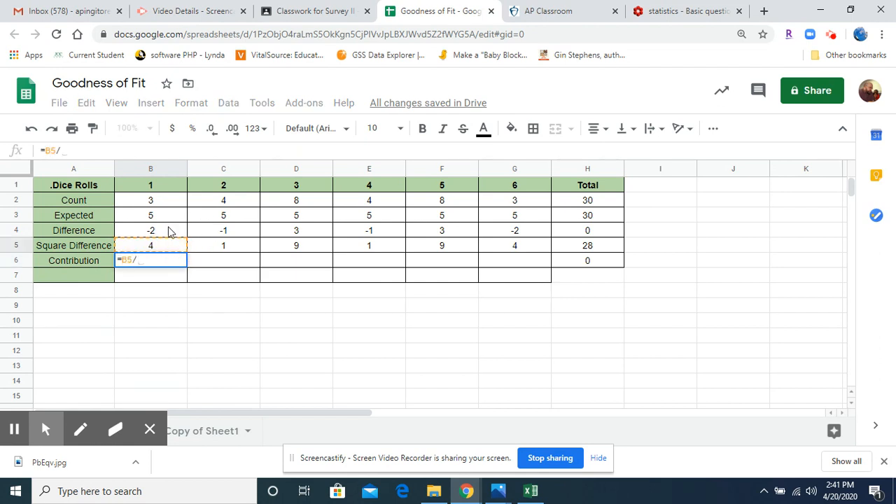
{"action": "left_click", "coordinate": [167, 217]}
{"action": "key", "text": "Return"}
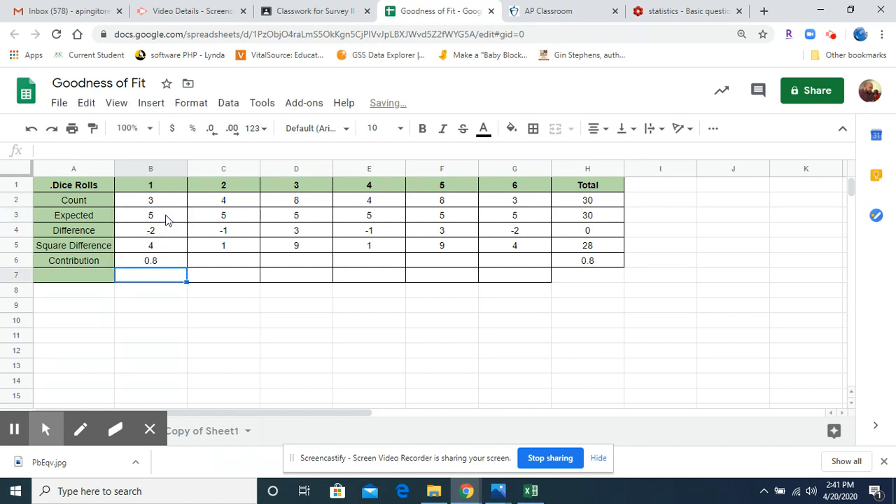
{"action": "left_click", "coordinate": [175, 261]}
{"action": "left_click_drag", "start_coordinate": [185, 264], "coordinate": [539, 268]}
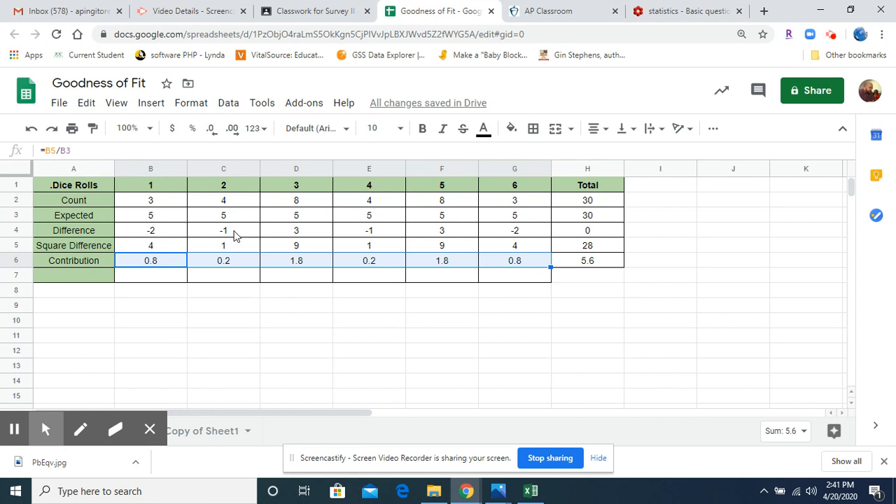
Step: Review the Contribution row and its total, and label the total in I6 as the Chi Square test statistic
{"action": "left_click", "coordinate": [231, 265]}
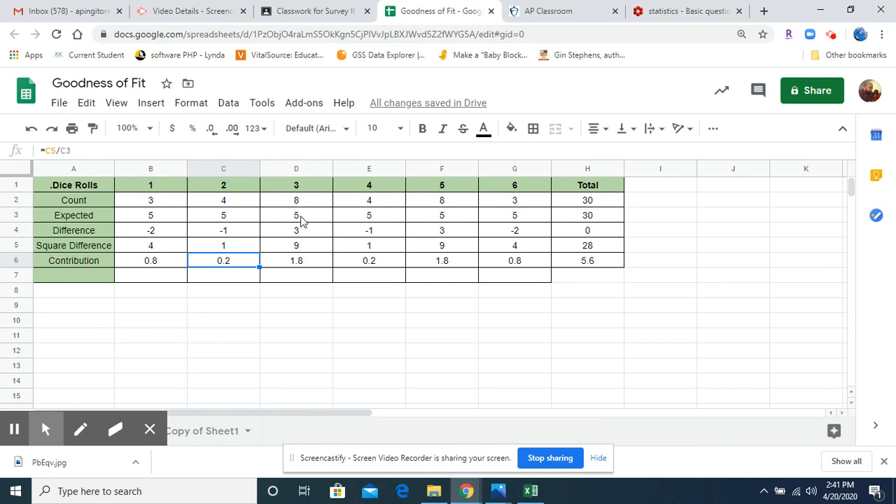
{"action": "left_click", "coordinate": [308, 261]}
{"action": "left_click_drag", "start_coordinate": [171, 265], "coordinate": [511, 256]}
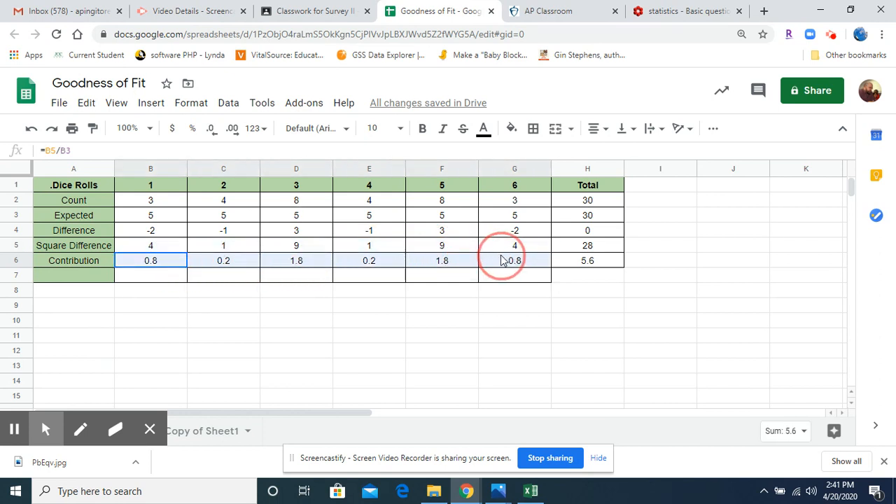
{"action": "left_click", "coordinate": [602, 263]}
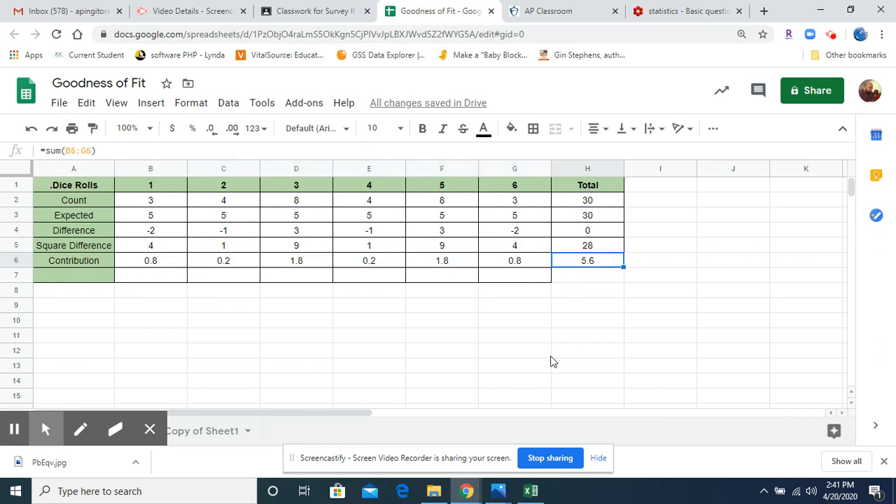
{"action": "left_click", "coordinate": [643, 265]}
{"action": "type", "text": "Chi Squ"}
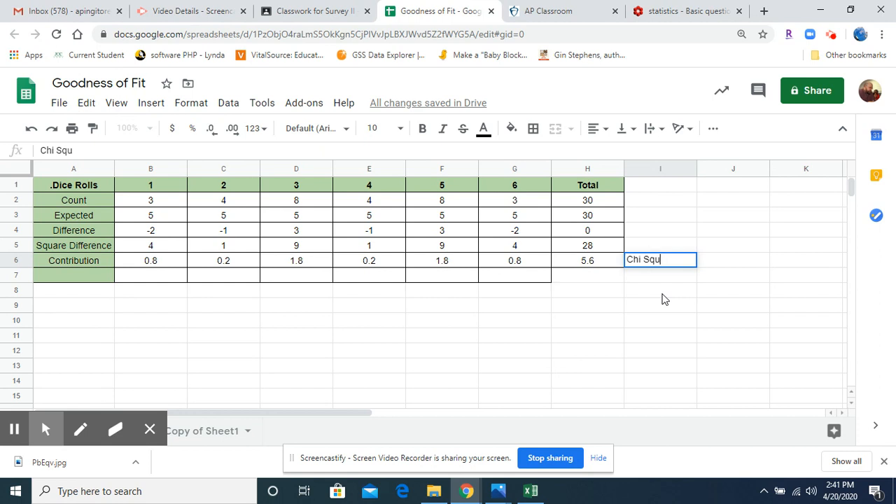
{"action": "type", "text": "are test stati"}
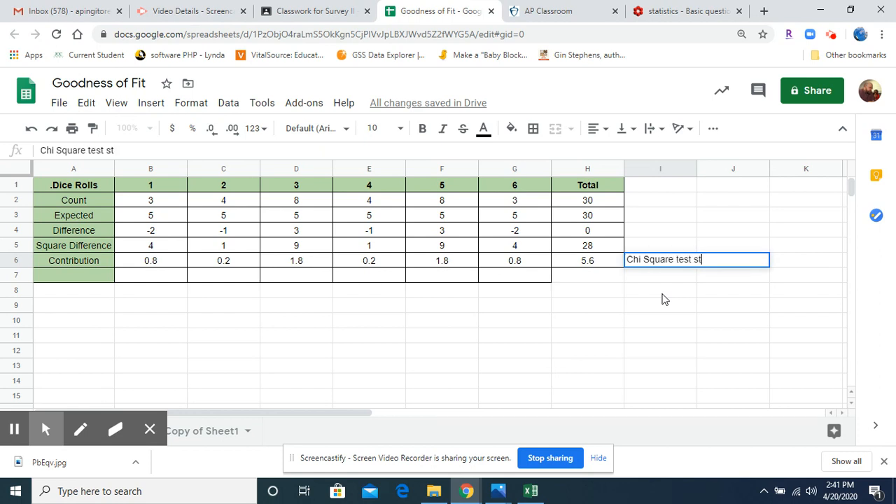